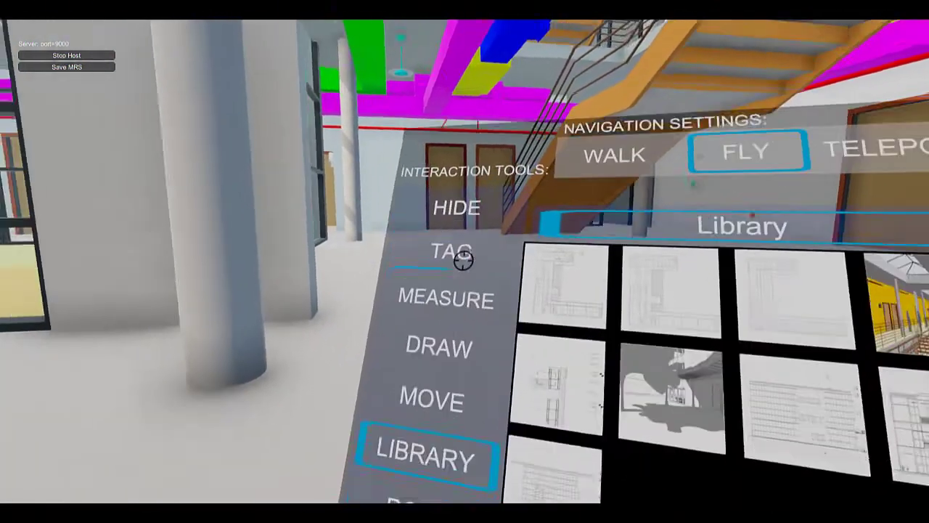
Step: Choose DRAW in the Interaction Tools menu for freehand sketching in the model
{"action": "left_click", "coordinate": [461, 266]}
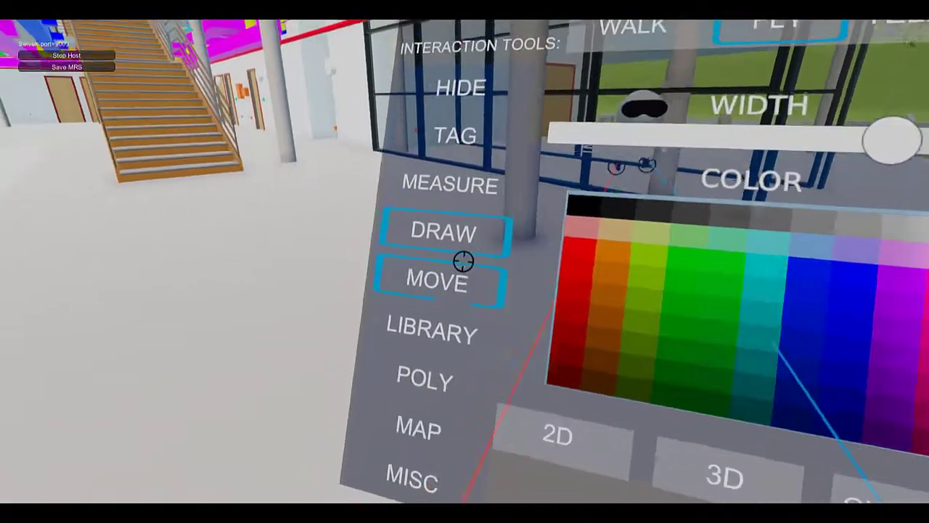
Step: Place the floor plan sheet from the LIBRARY and loop its top wing in blue
{"action": "left_click", "coordinate": [465, 262]}
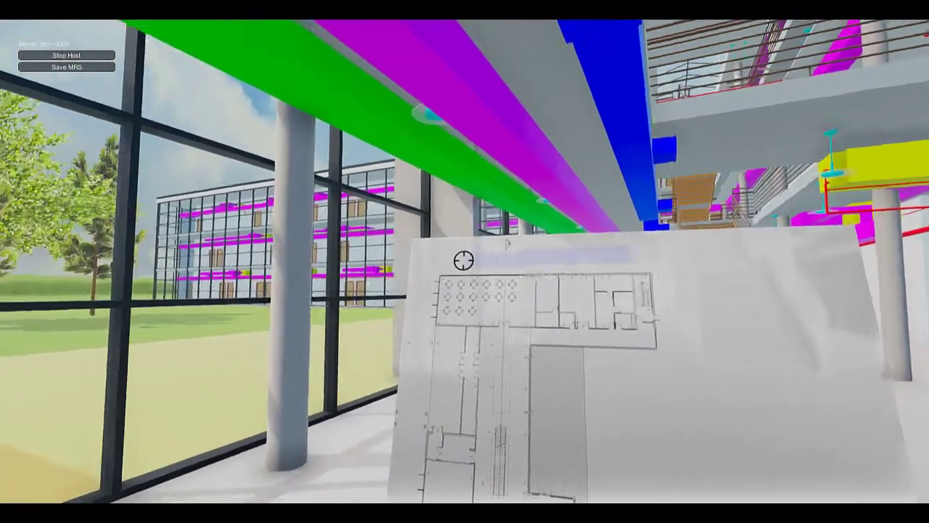
{"action": "left_click_drag", "start_coordinate": [464, 260], "coordinate": [464, 260]}
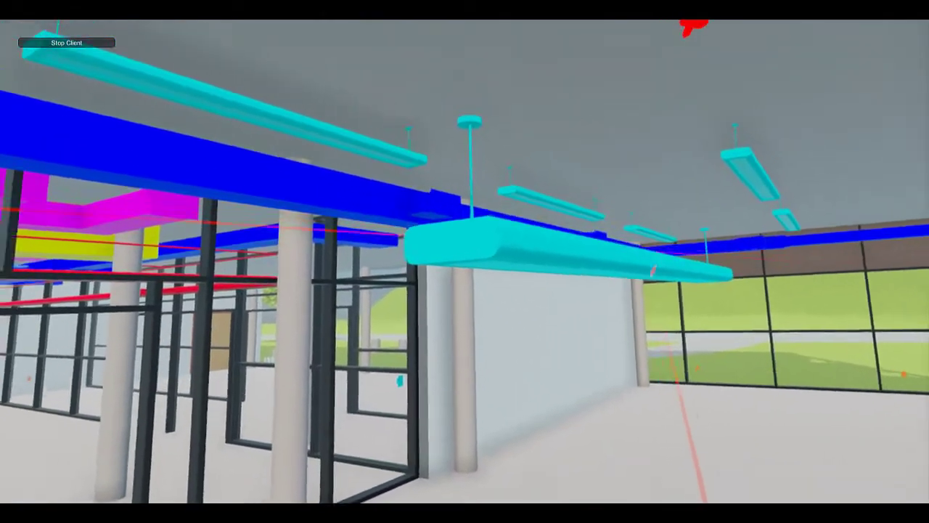
Step: Choose MEASURE to measure distances in the building model
{"action": "left_click", "coordinate": [465, 262]}
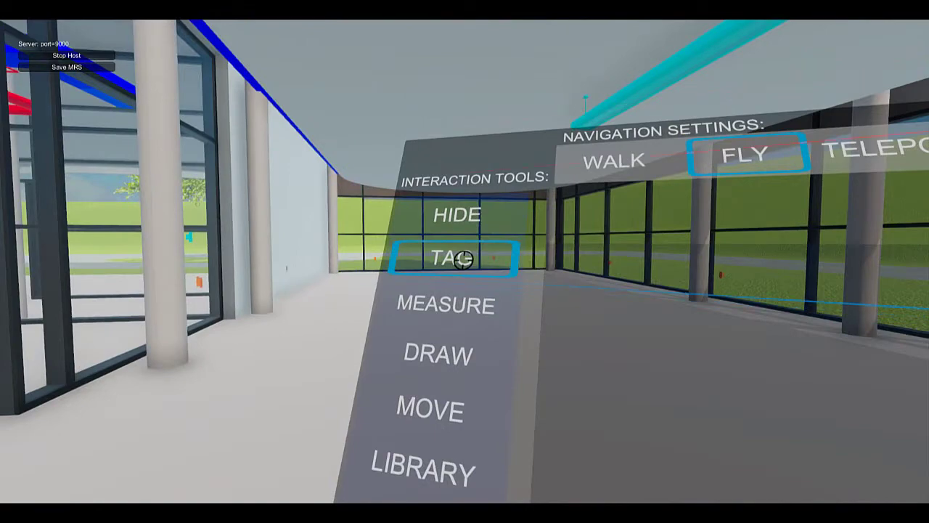
Step: Place a green TagObject_2 marker below the ceiling light and open its ADD INFO panel
{"action": "left_click", "coordinate": [463, 260]}
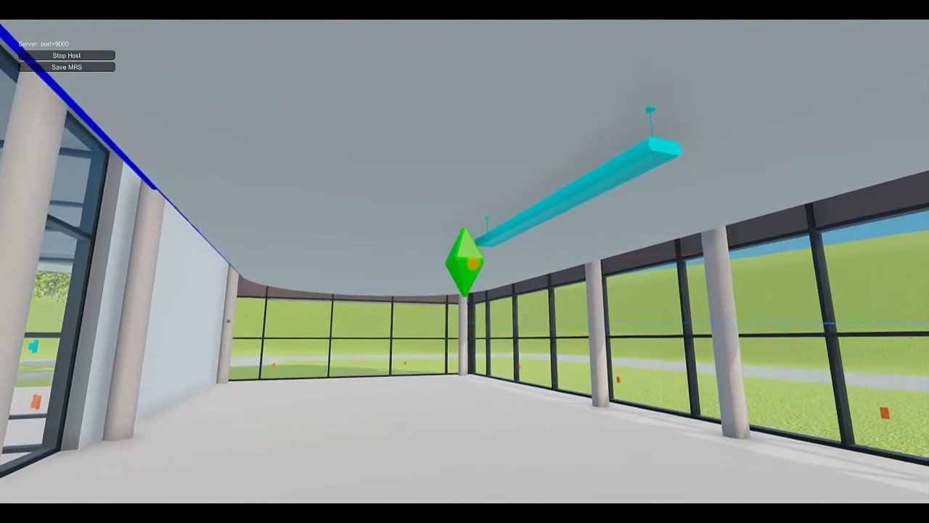
{"action": "left_click", "coordinate": [465, 261]}
{"action": "left_click", "coordinate": [465, 262]}
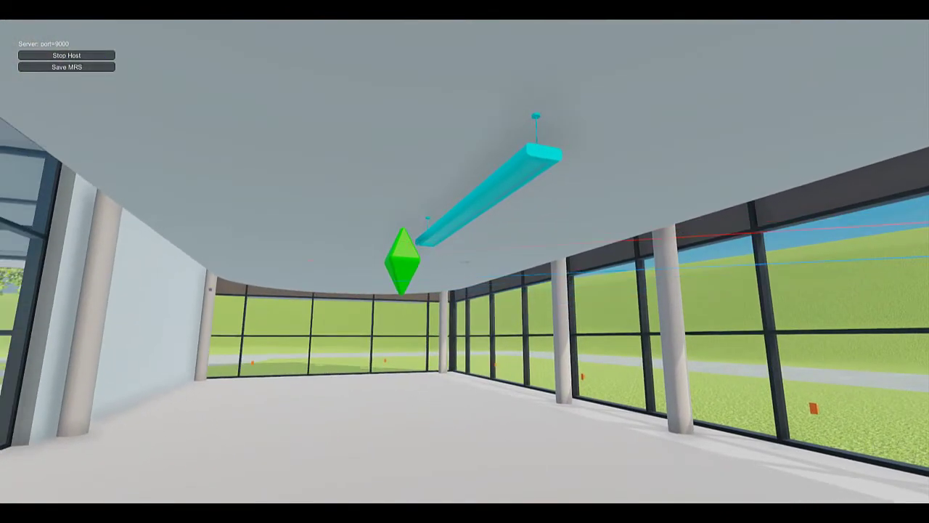
{"action": "key", "text": "Tab"}
{"action": "key", "text": "Tab"}
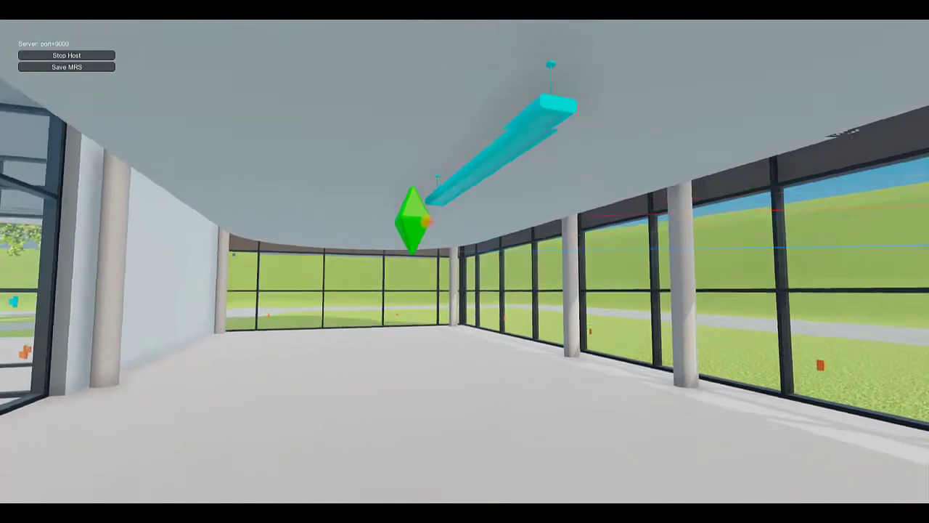
Step: Capture a second room snapshot IMAGE for TagObject_2 and move to ACCEPT
{"action": "key", "text": "Tab"}
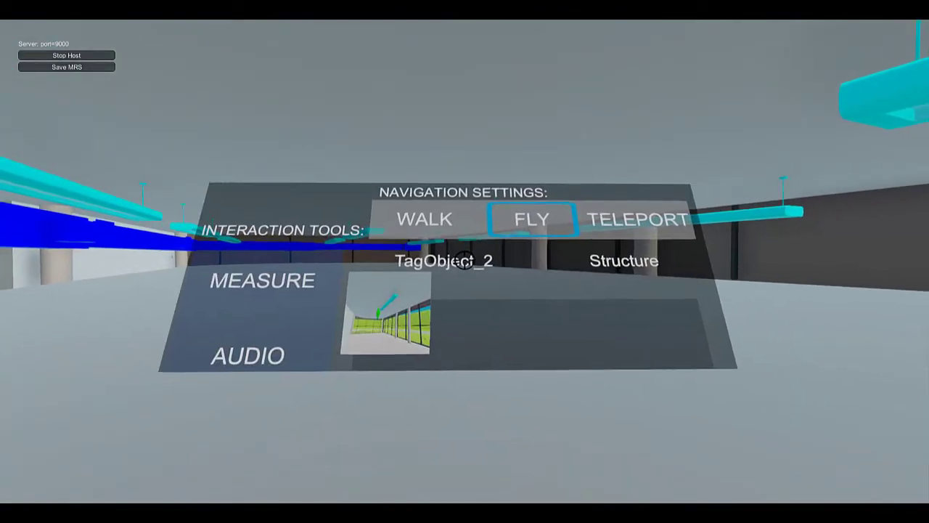
{"action": "key", "text": "Tab"}
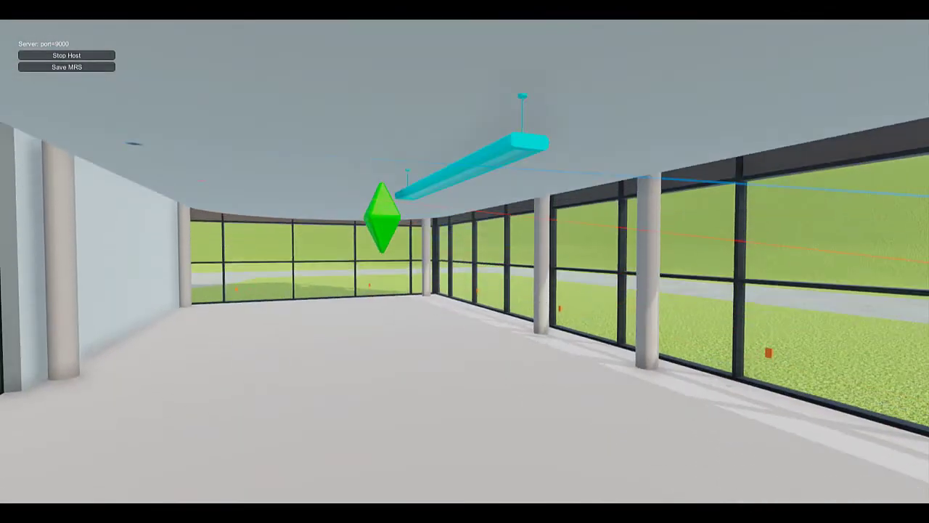
{"action": "key", "text": "Tab"}
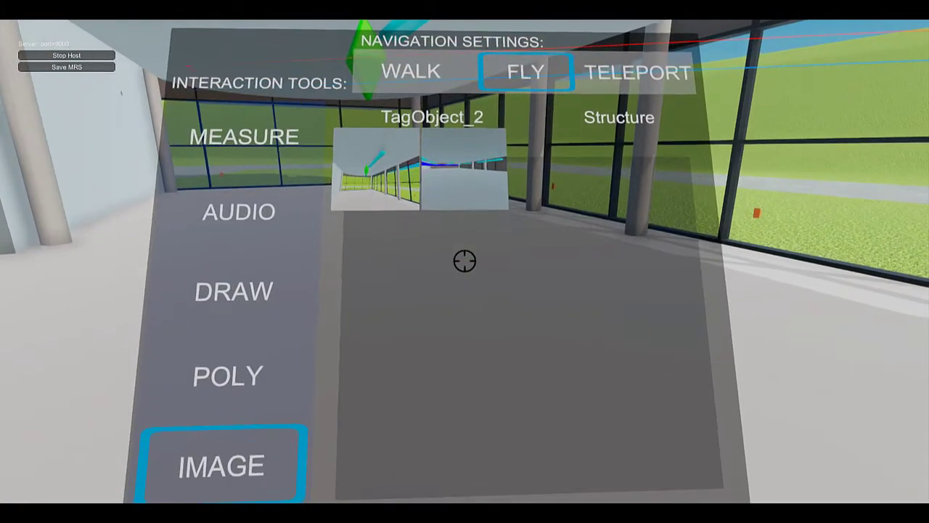